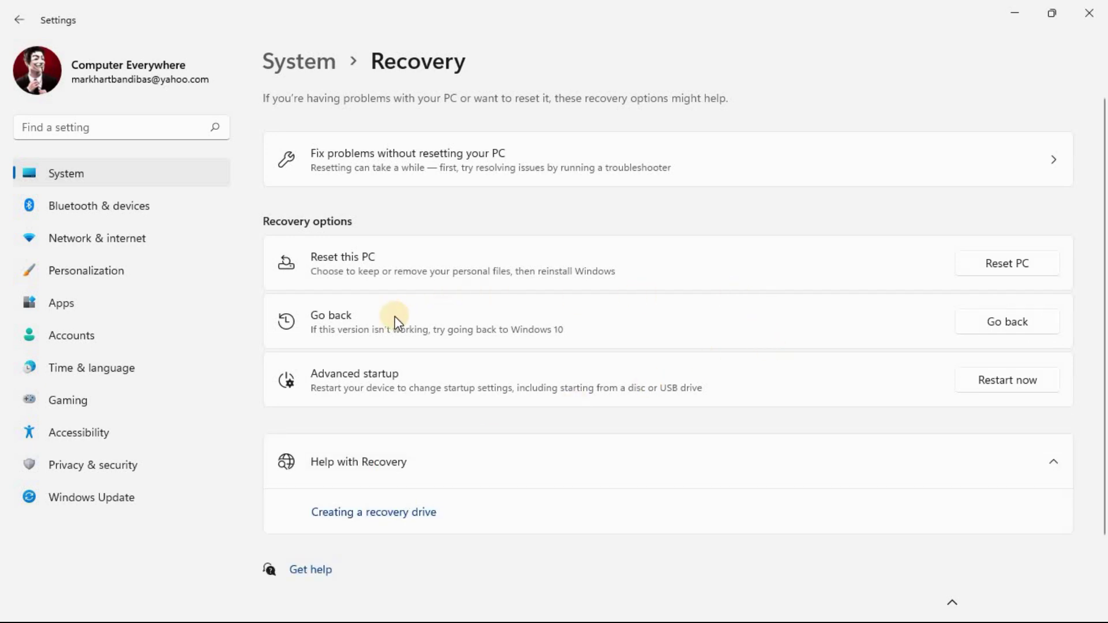
Step: Roll back to Windows 10 with the reason 'Windows 10 seemed faster', skipping the update check
left_click(1011, 326)
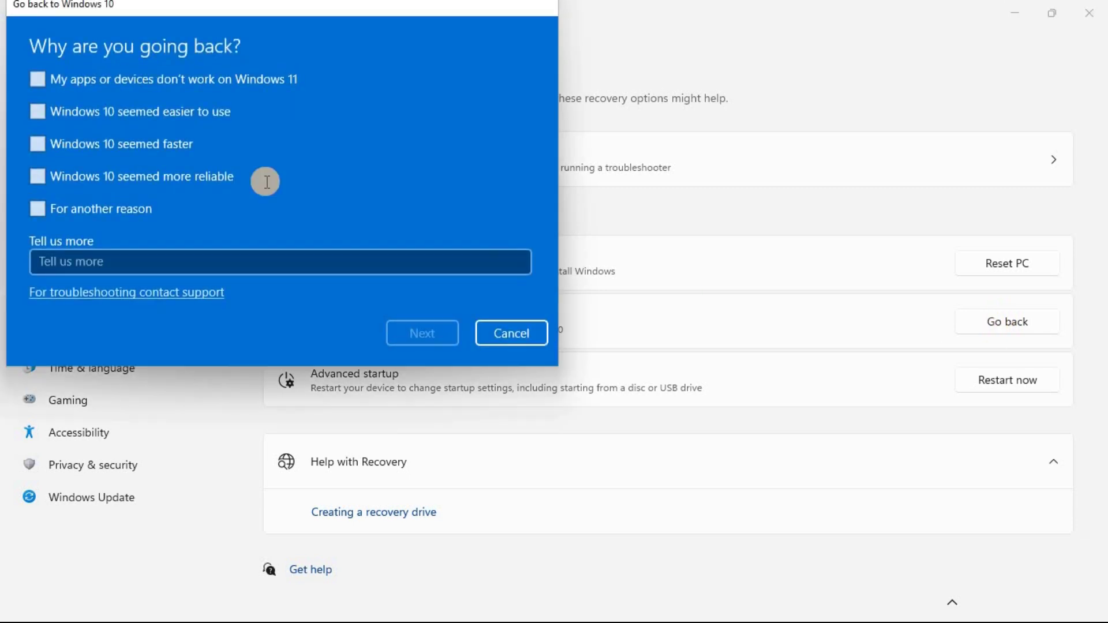
left_click(116, 144)
left_click(424, 335)
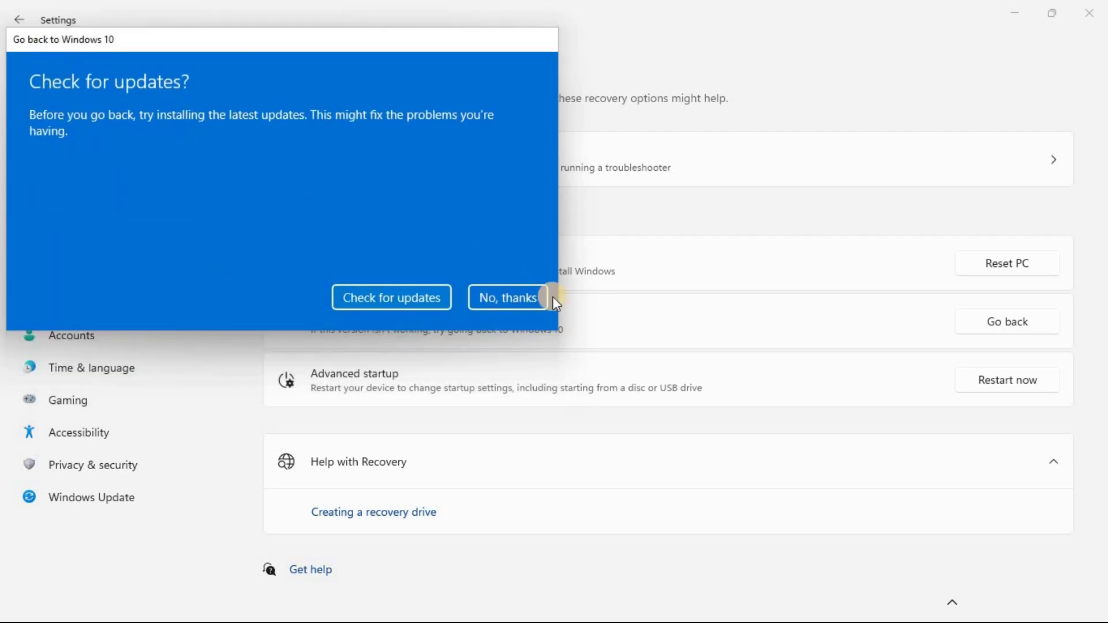
left_click(509, 295)
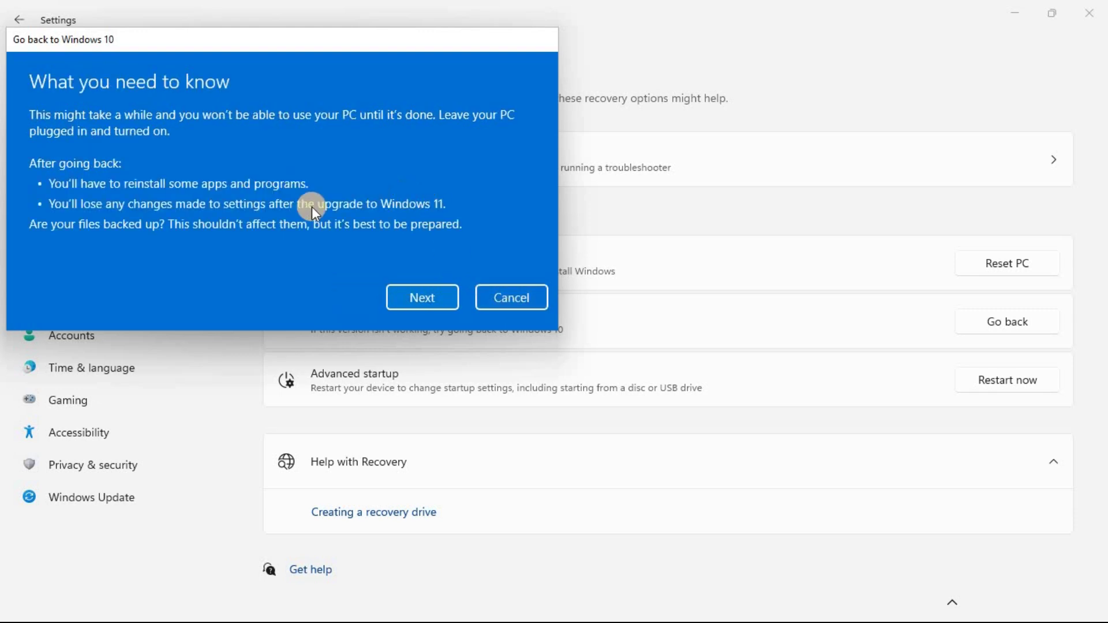
left_click(421, 299)
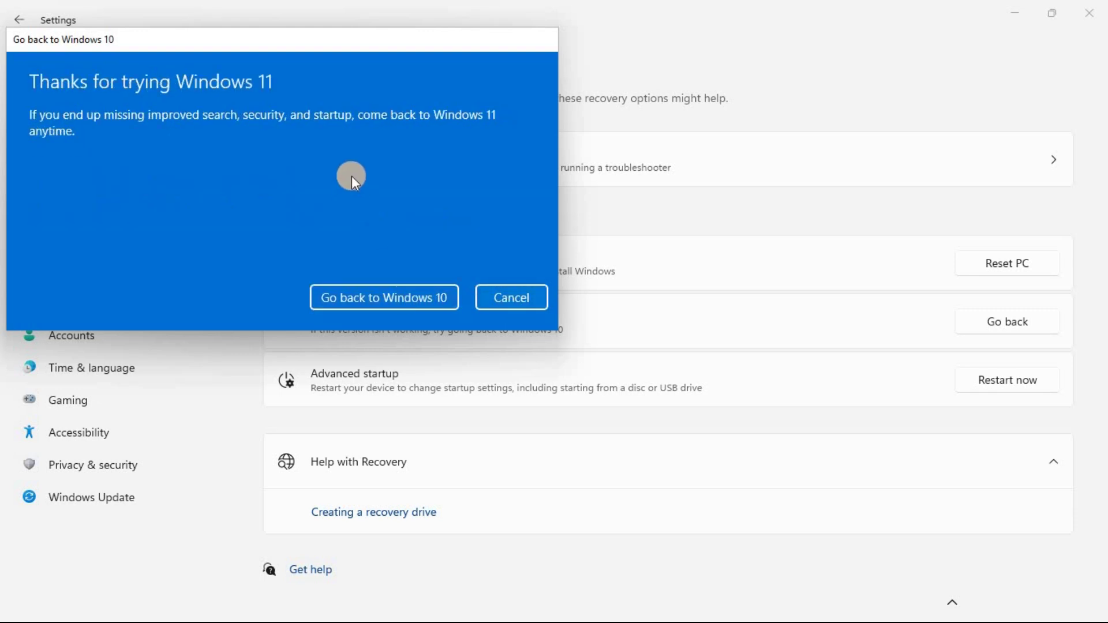
left_click(385, 297)
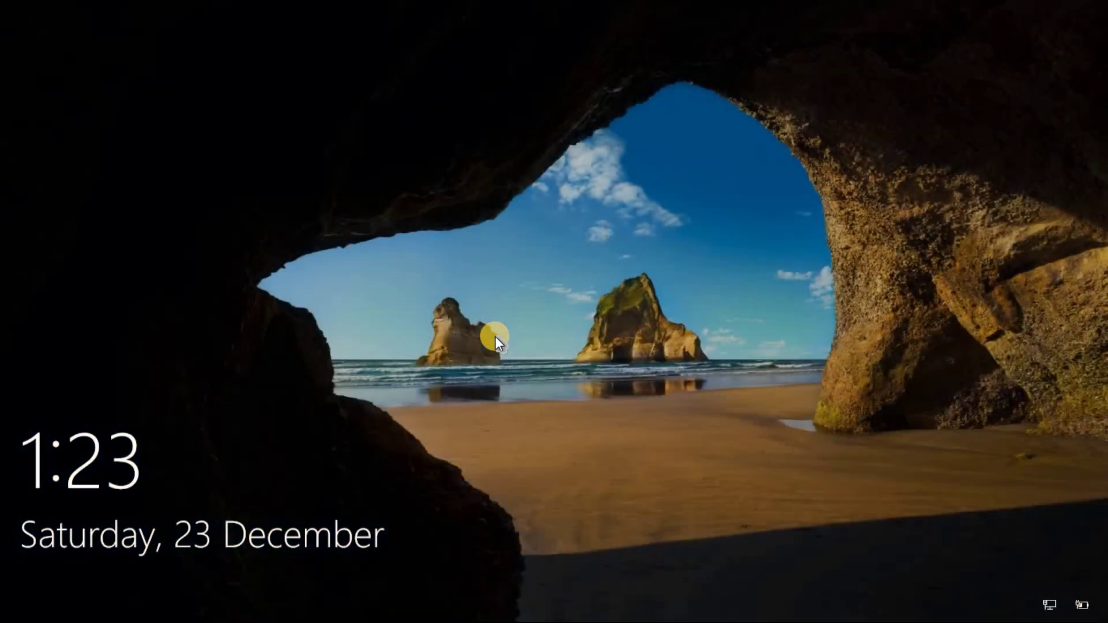
Step: Dismiss the Windows 10 lock screen and enter the account PIN to sign in
left_click(583, 285)
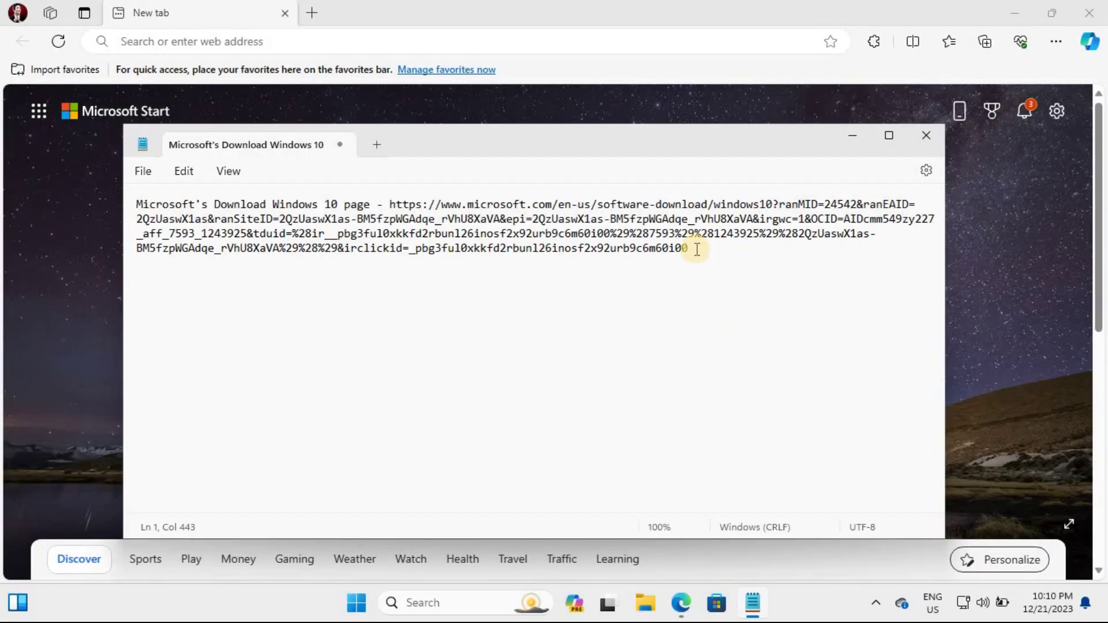
Step: Open Microsoft's Download Windows 10 page in Edge using the URL copied from Notepad
left_click_drag(538, 221, 389, 199)
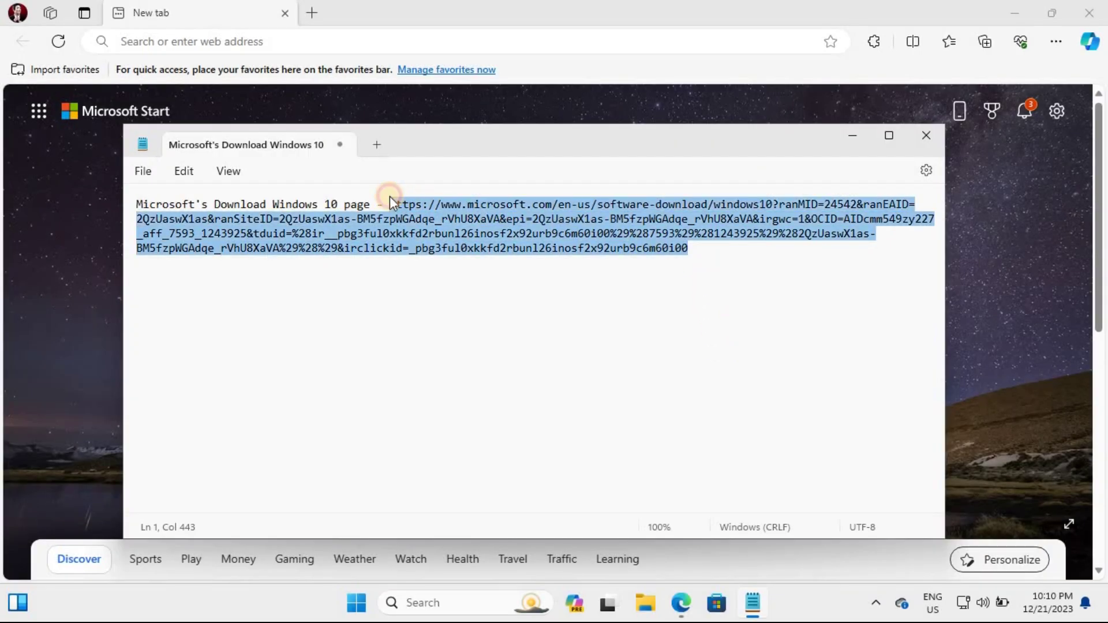
right_click(429, 216)
left_click(464, 301)
right_click(279, 42)
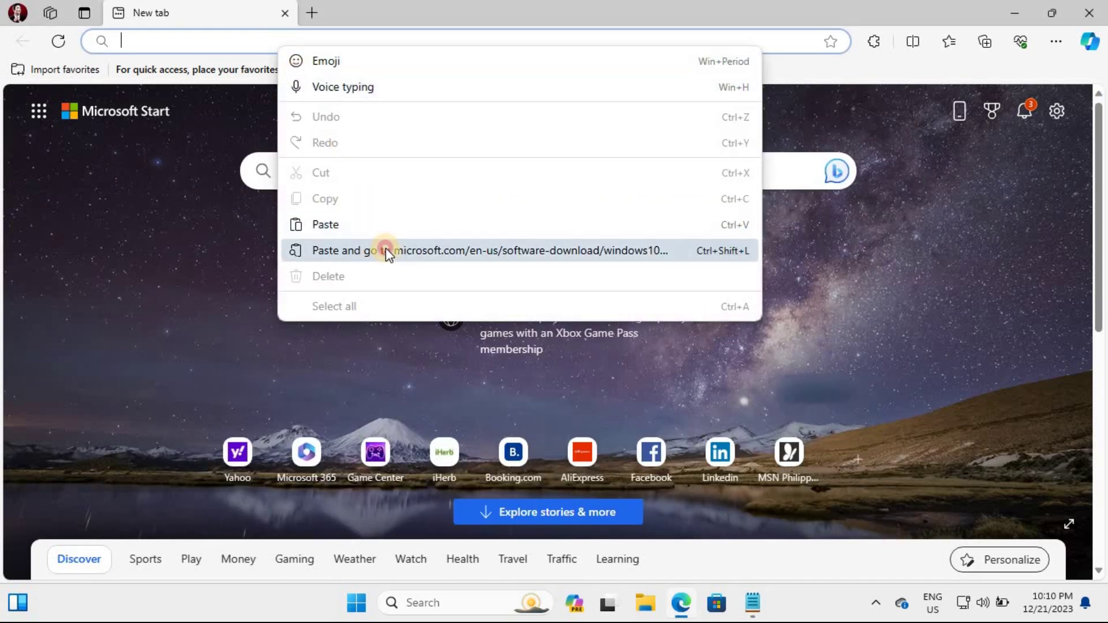
left_click(385, 249)
Step: Download MediaCreationTool22H2.exe and launch it from Edge's downloads
left_click_drag(1101, 168, 1096, 240)
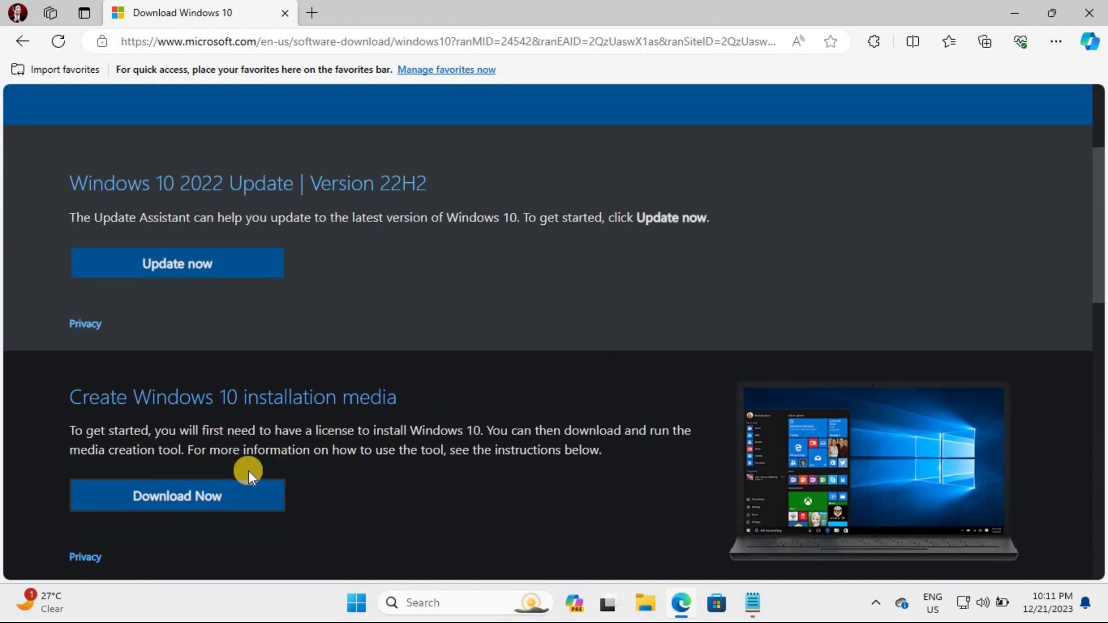
left_click(195, 494)
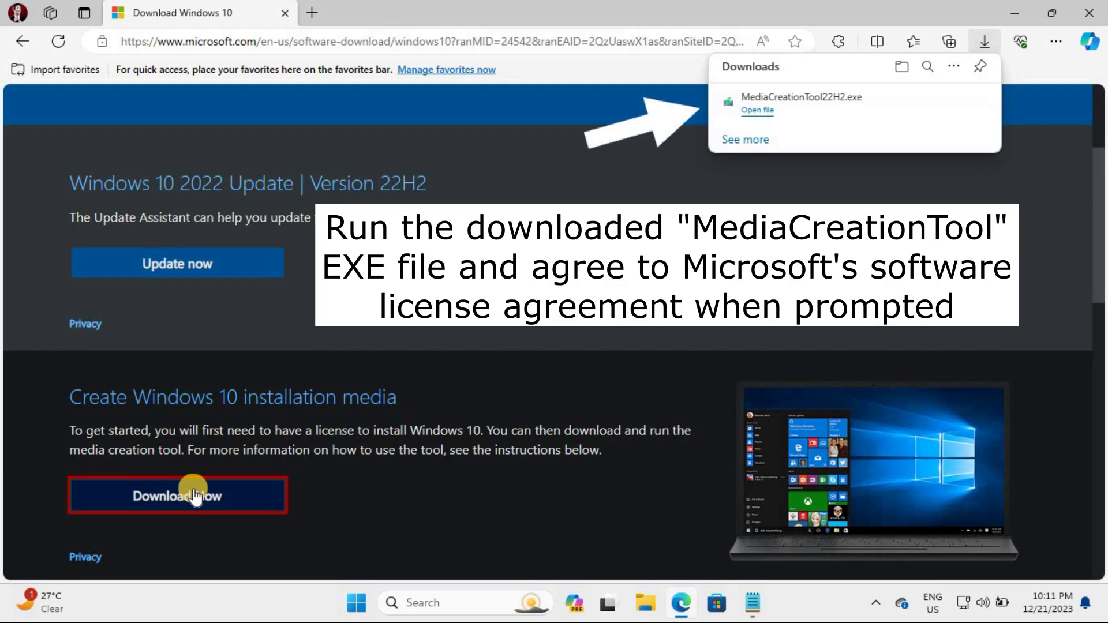
left_click(870, 107)
Step: Allow the tool to run, accept the license, choose 'Upgrade this PC now', and minimize Edge
left_click(473, 440)
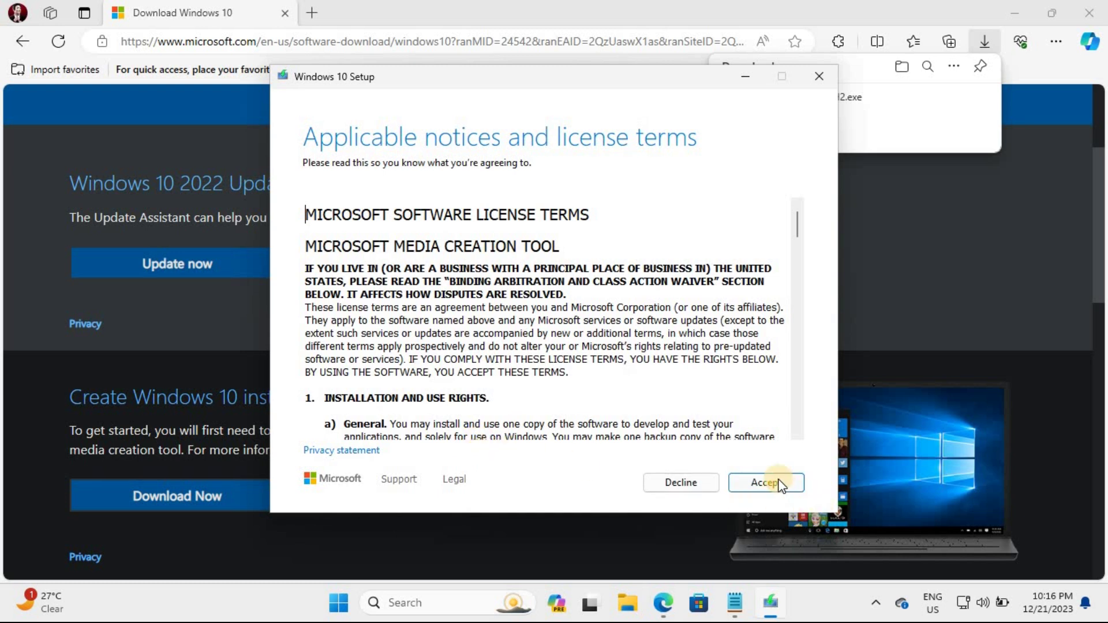
left_click(766, 483)
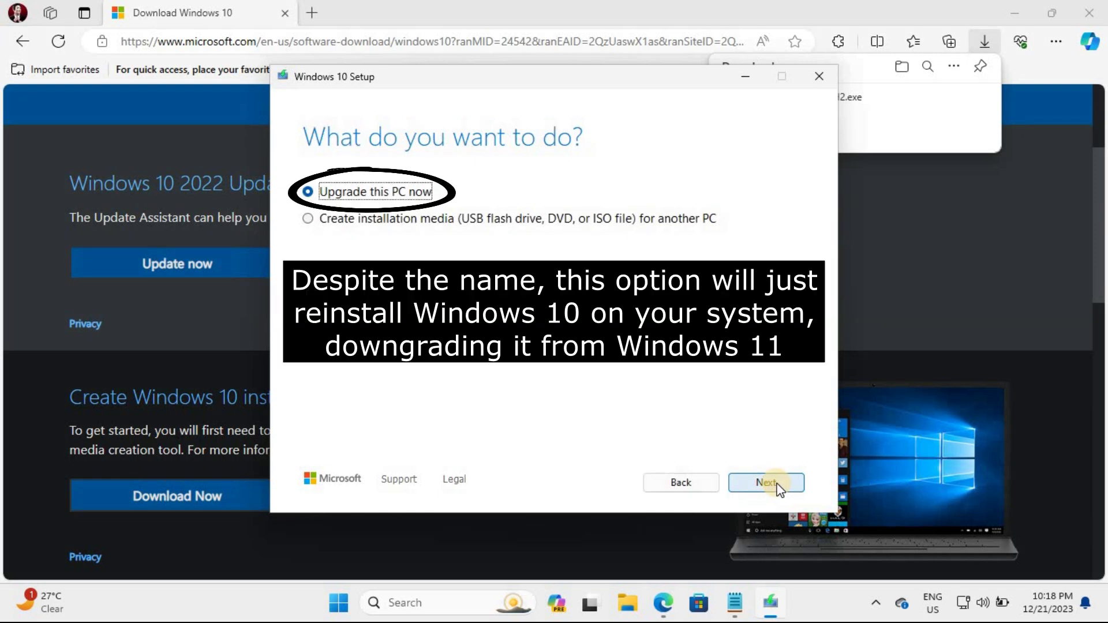
left_click(779, 489)
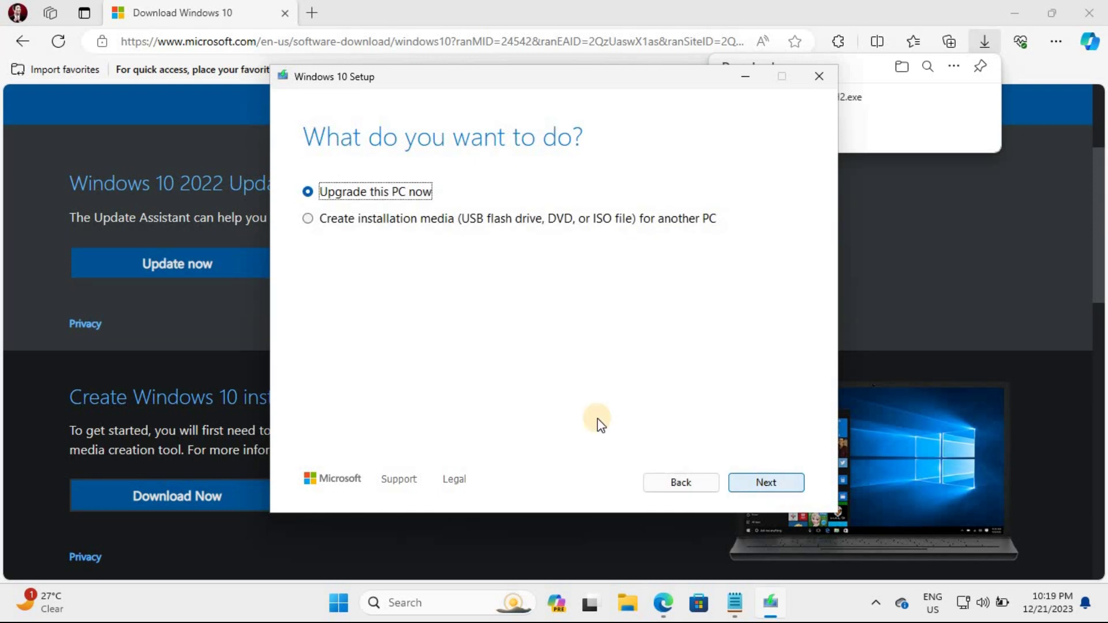
left_click(765, 486)
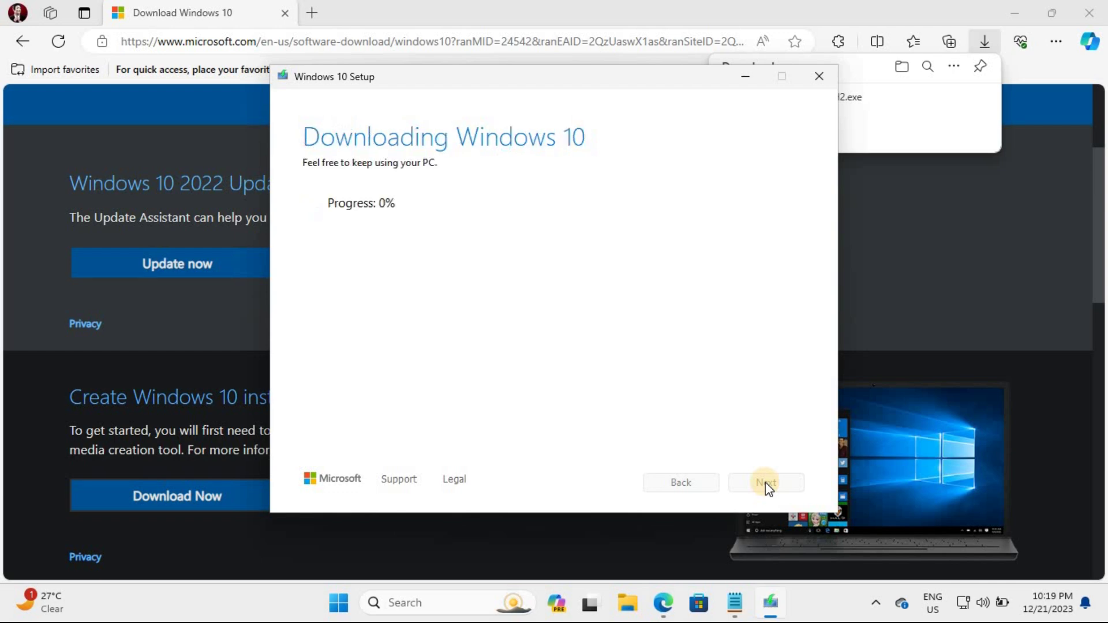
left_click(1011, 16)
left_click(1009, 15)
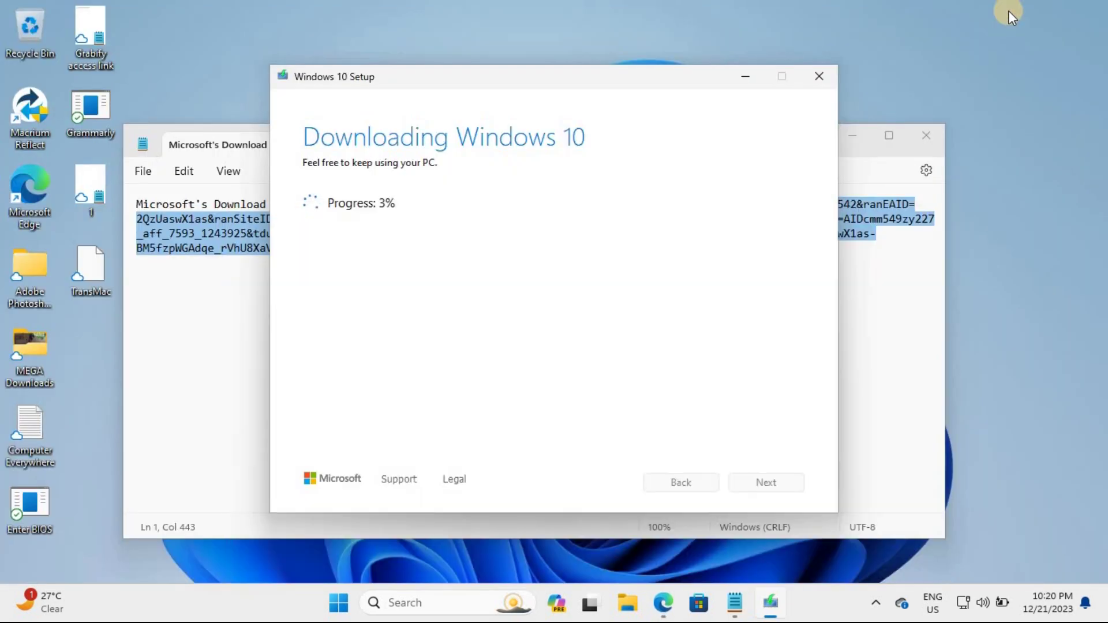
Step: Minimize Notepad and wait for the Windows 10 download and preparation to finish
left_click(861, 136)
left_click(857, 137)
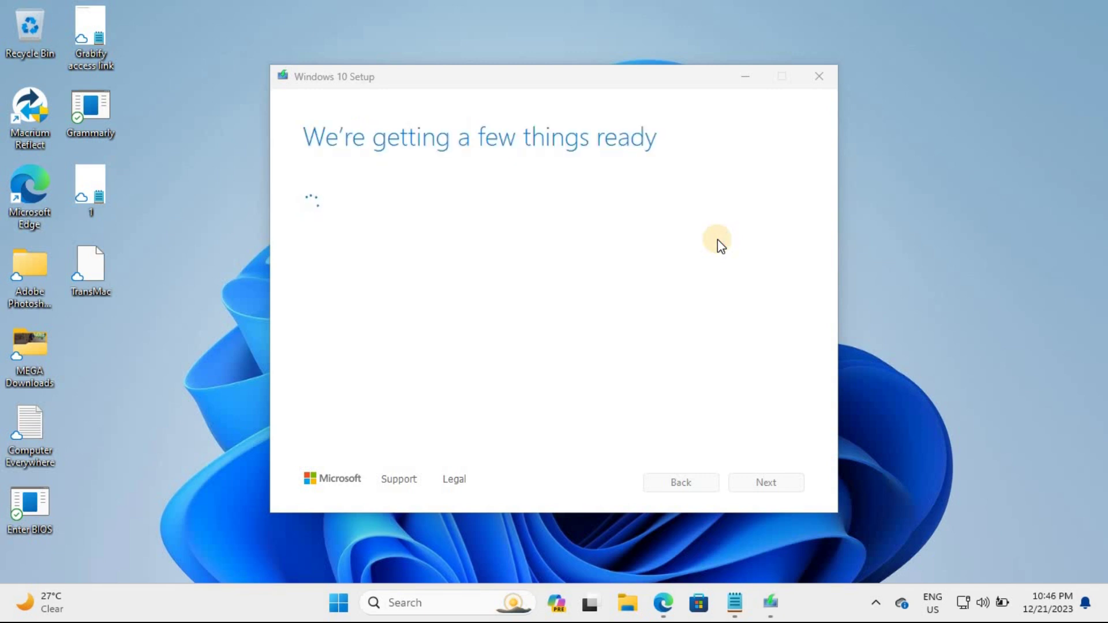
Step: Accept the license terms, keep nothing, and install Windows 10 Pro
left_click(777, 485)
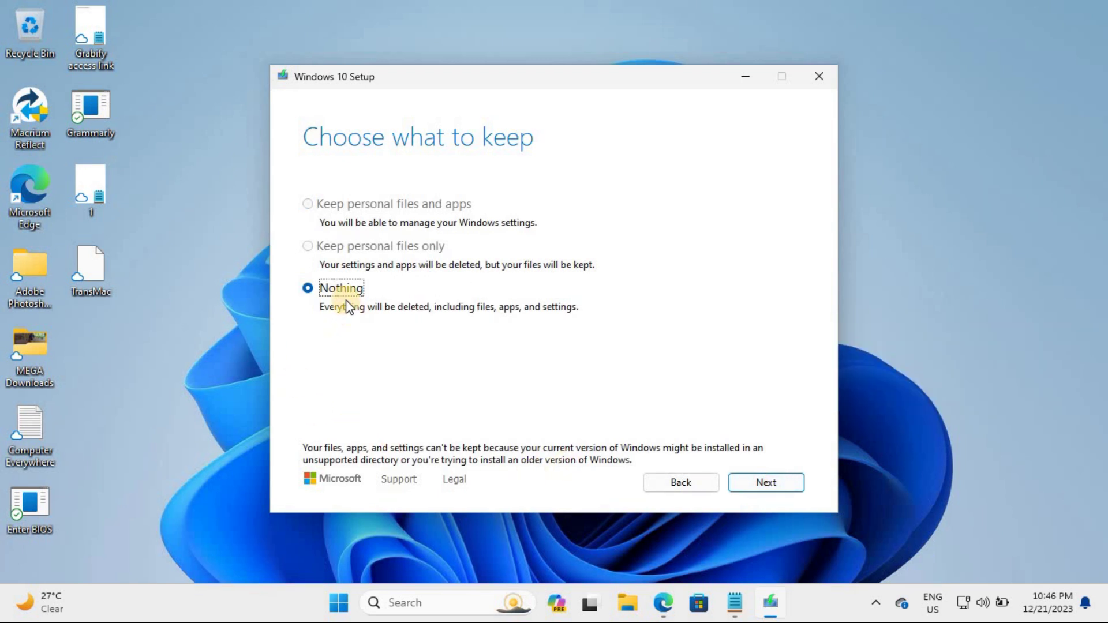
left_click(773, 485)
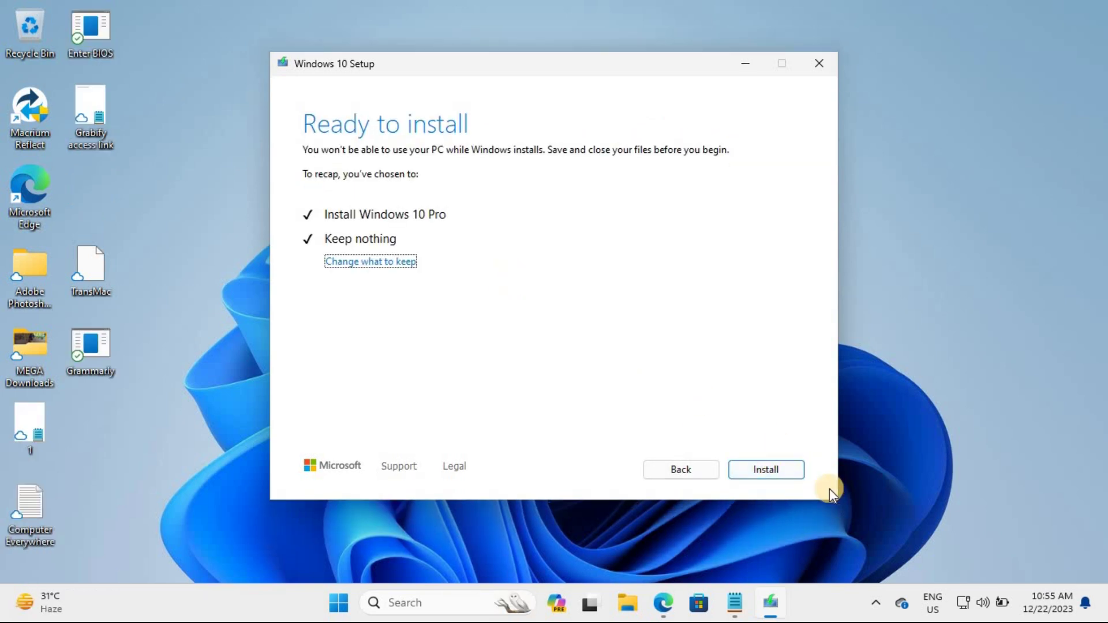
left_click(767, 472)
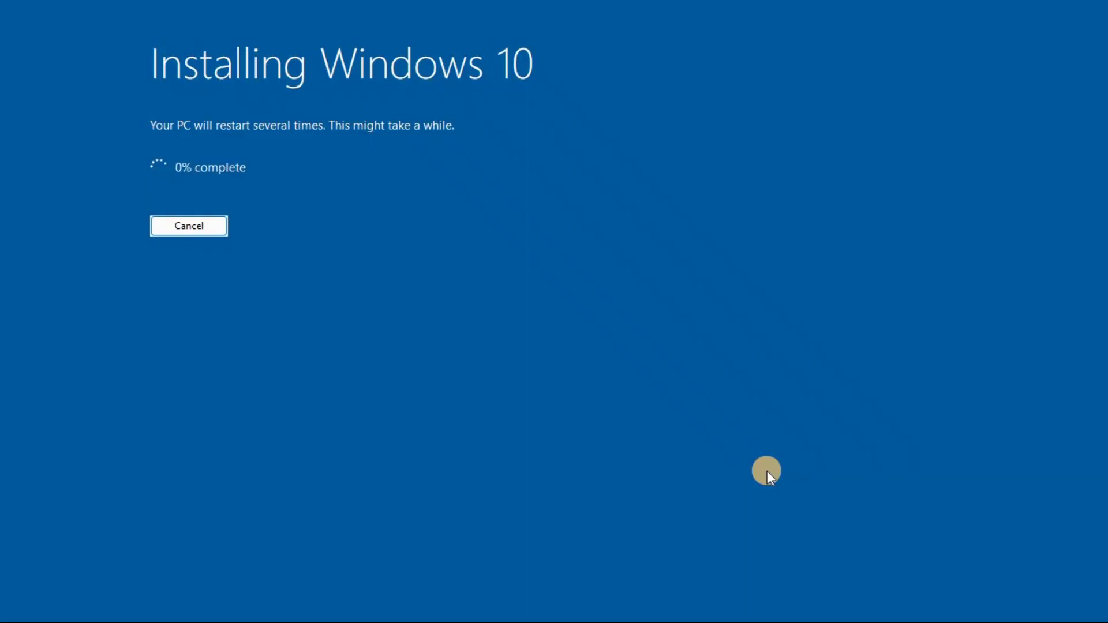
Step: Wait for Windows 10 to finish installing and restart into the region setup page
left_click(737, 413)
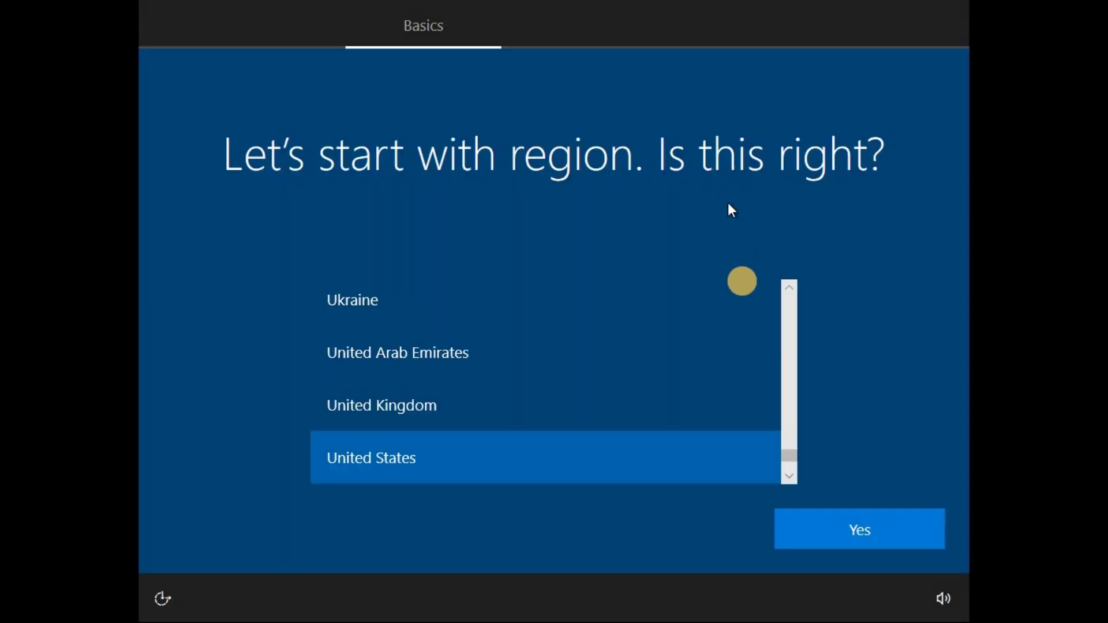
Step: Choose Philippines as the region, keep the US keyboard layout, and skip a second layout
left_click_drag(788, 455, 801, 413)
left_click(369, 291)
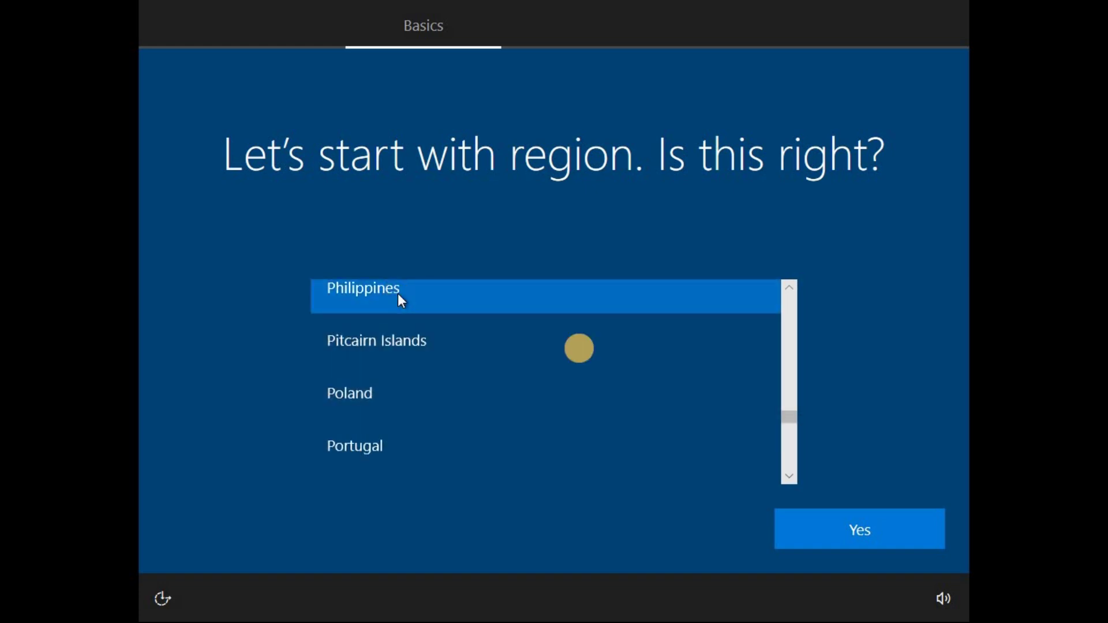
left_click(856, 524)
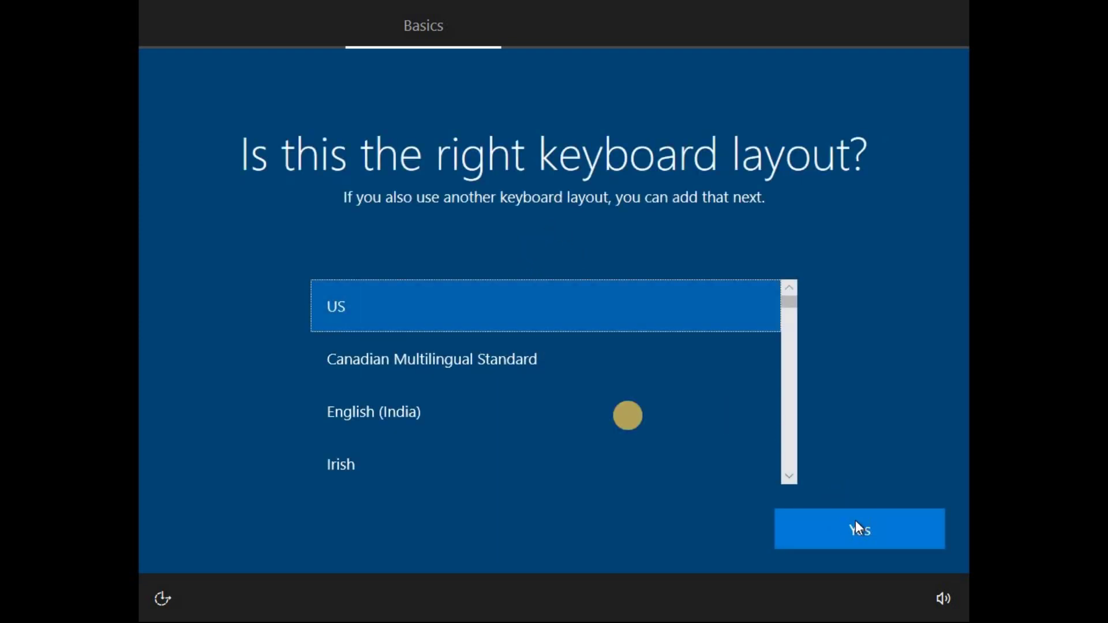
left_click(850, 536)
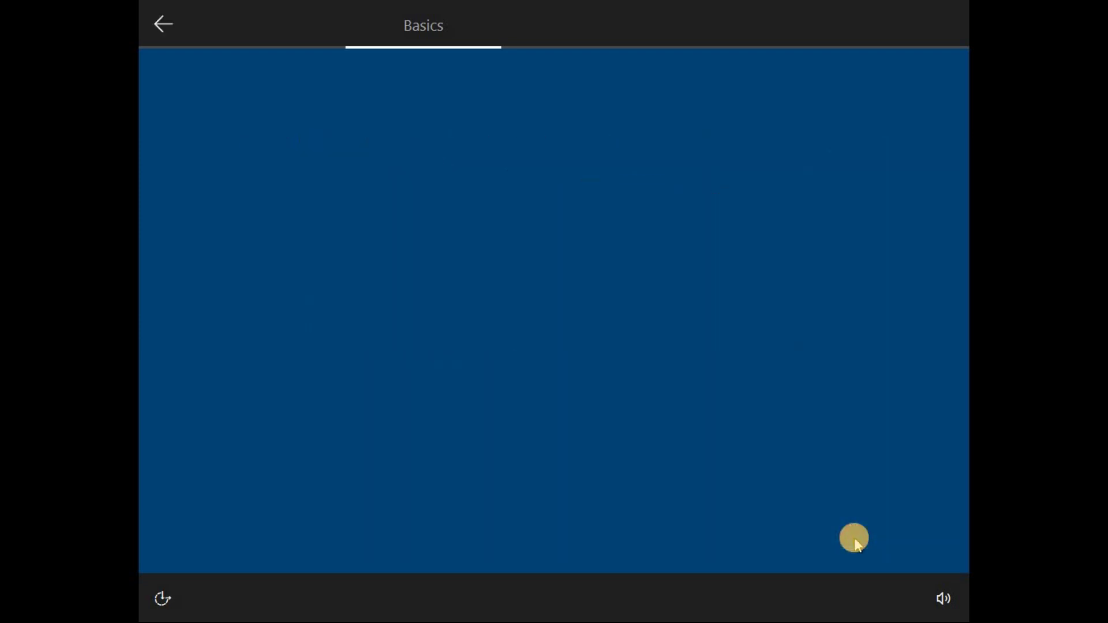
left_click(869, 528)
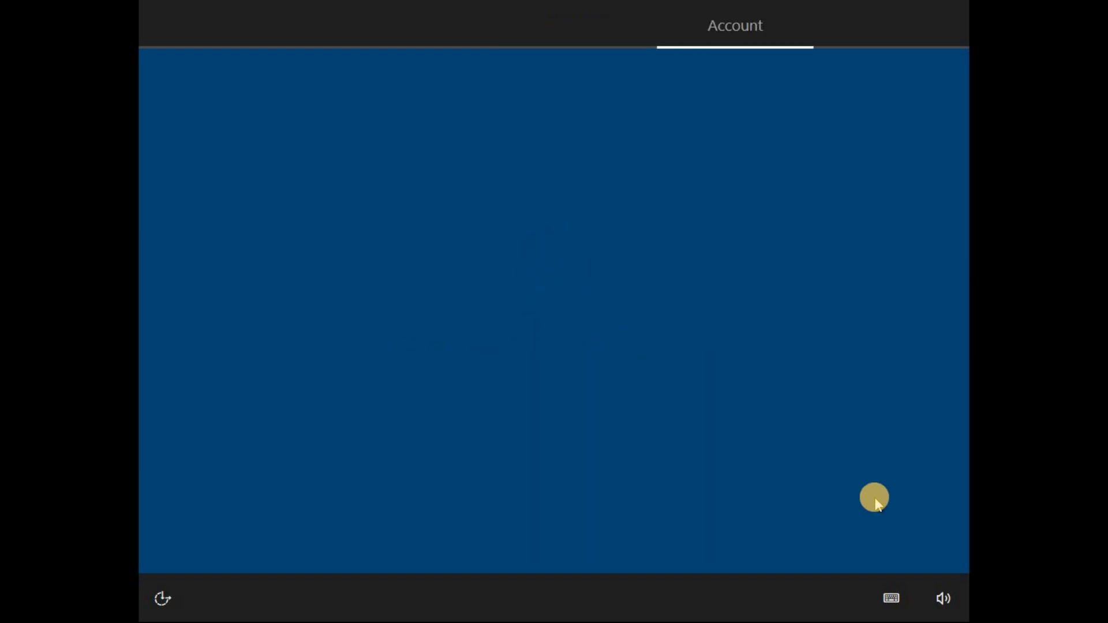
Step: Select 'Set up for personal use' and continue to account sign-in
left_click(606, 332)
left_click(841, 526)
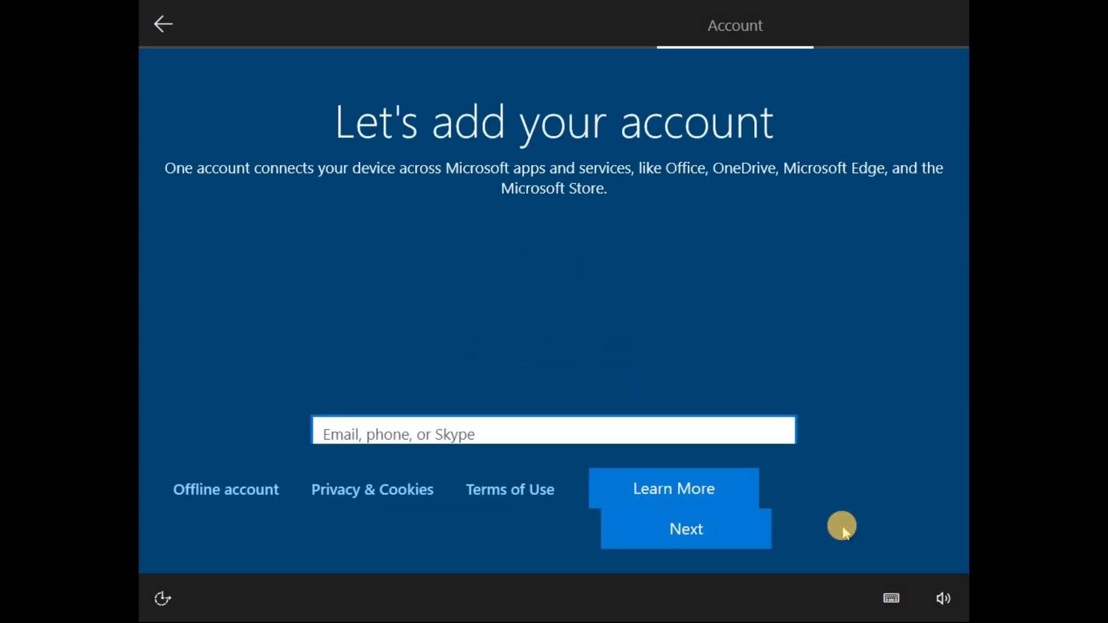
Step: Sign in with the Microsoft account e-mail and the emailed verification code
left_click_drag(957, 252, 962, 375)
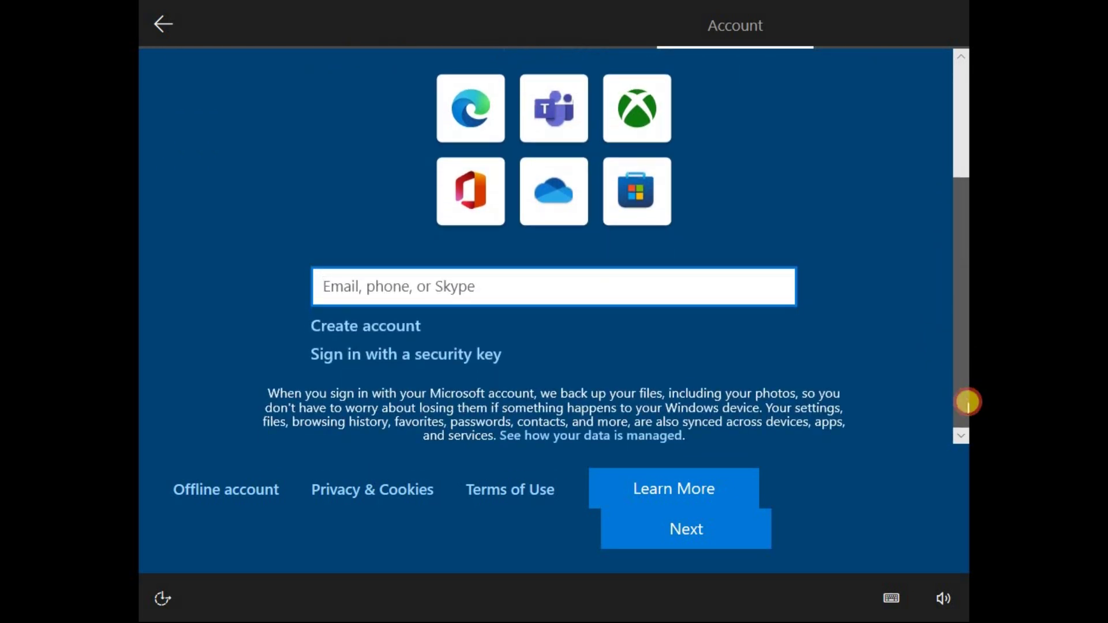
left_click(688, 537)
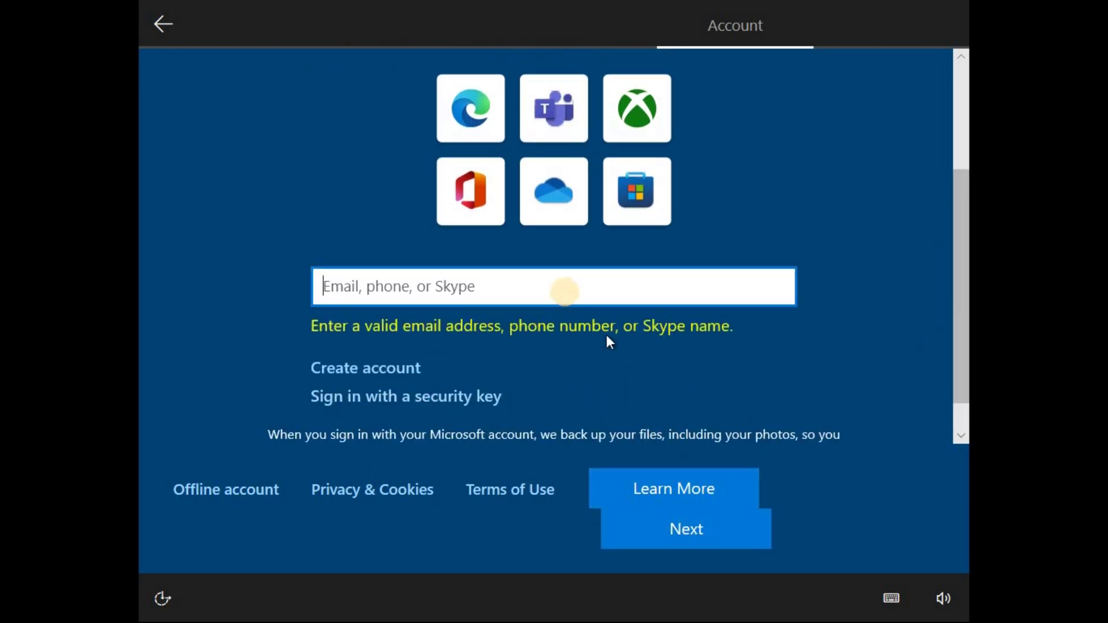
key("ctrl+v")
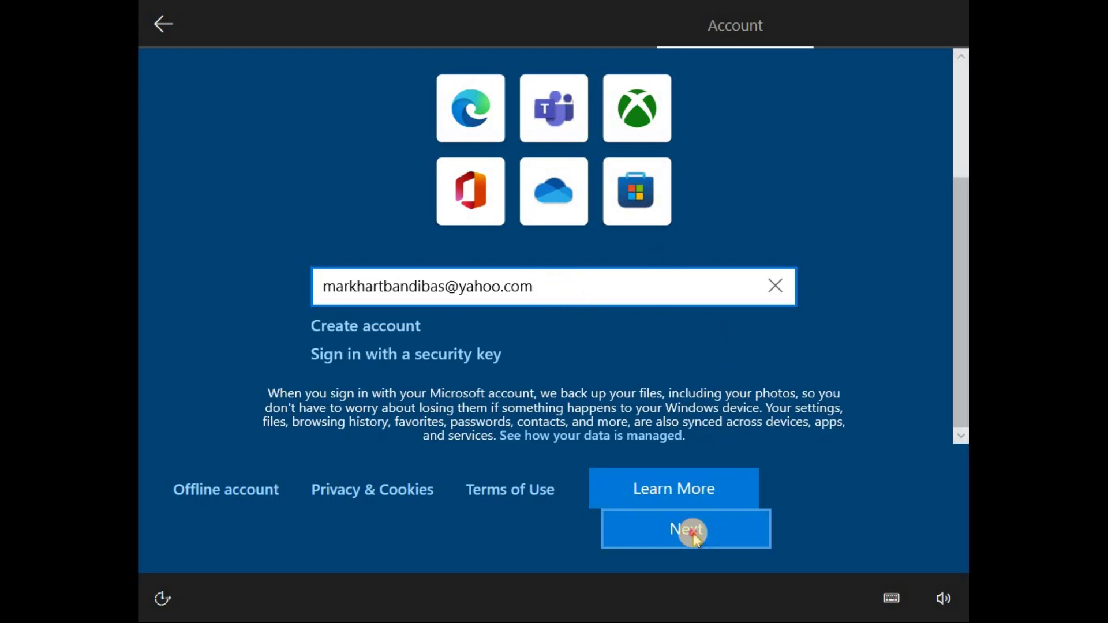
left_click(693, 531)
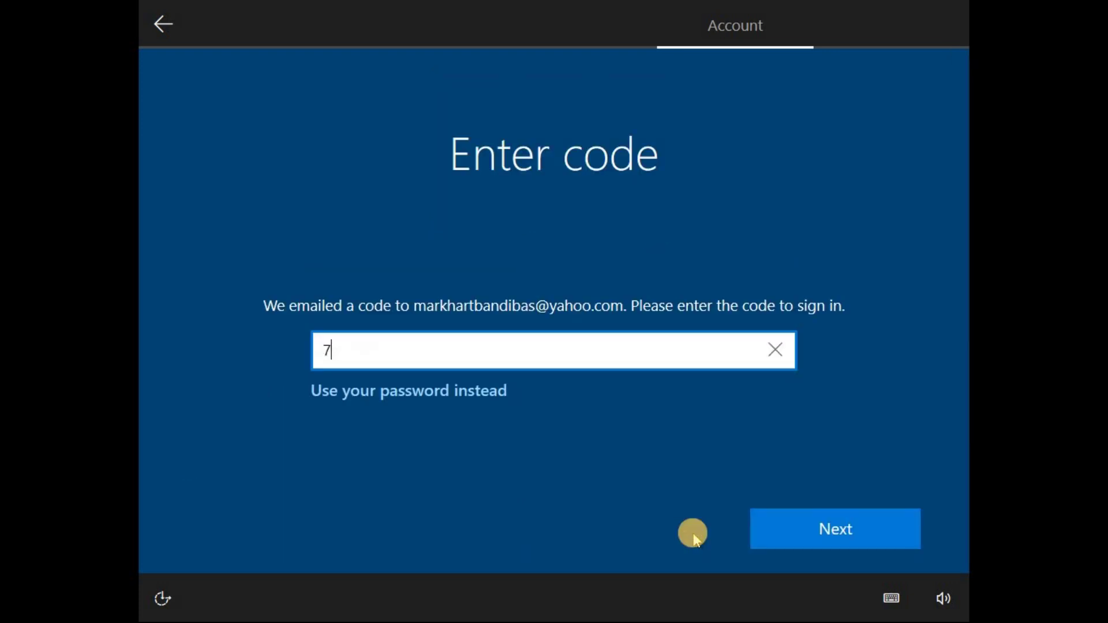
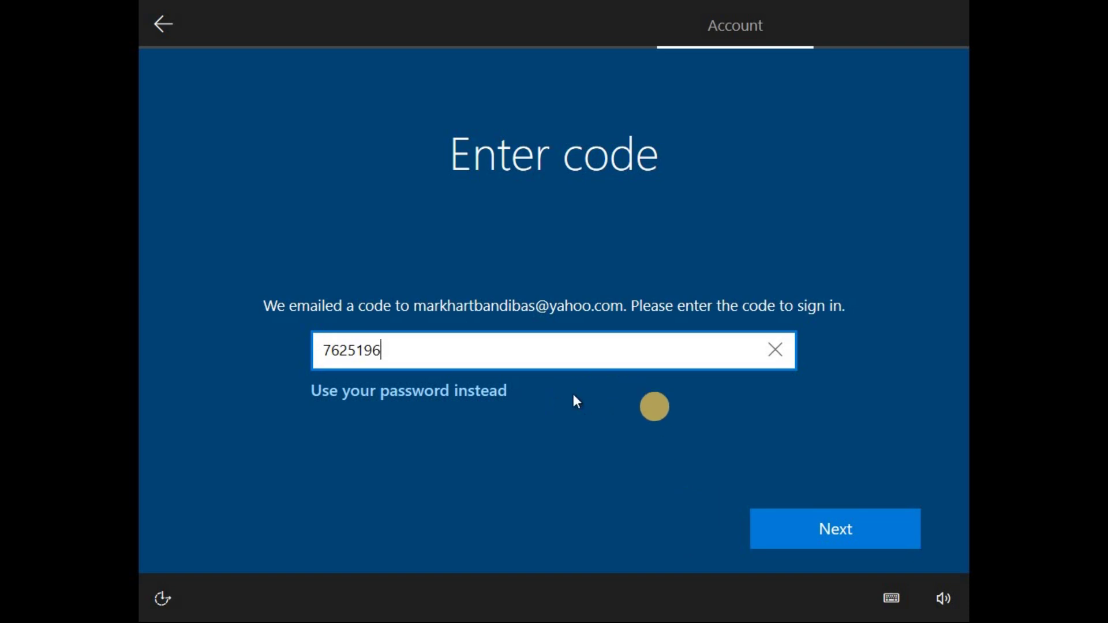
left_click(845, 535)
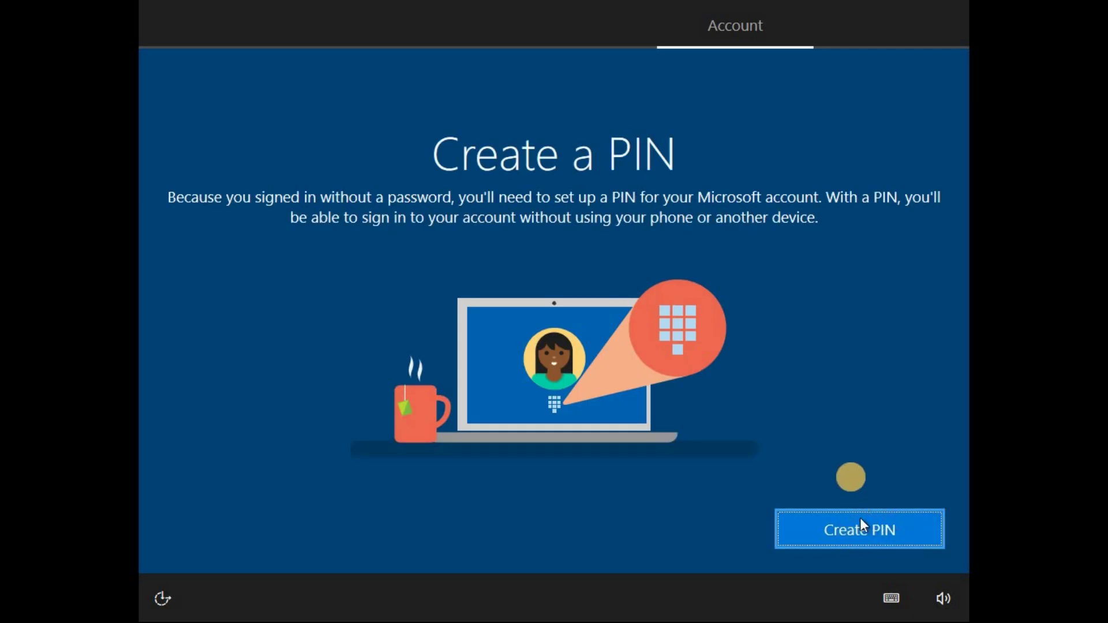
Step: Create and confirm a four-digit PIN, then decline importing browsing data into Edge
left_click(868, 526)
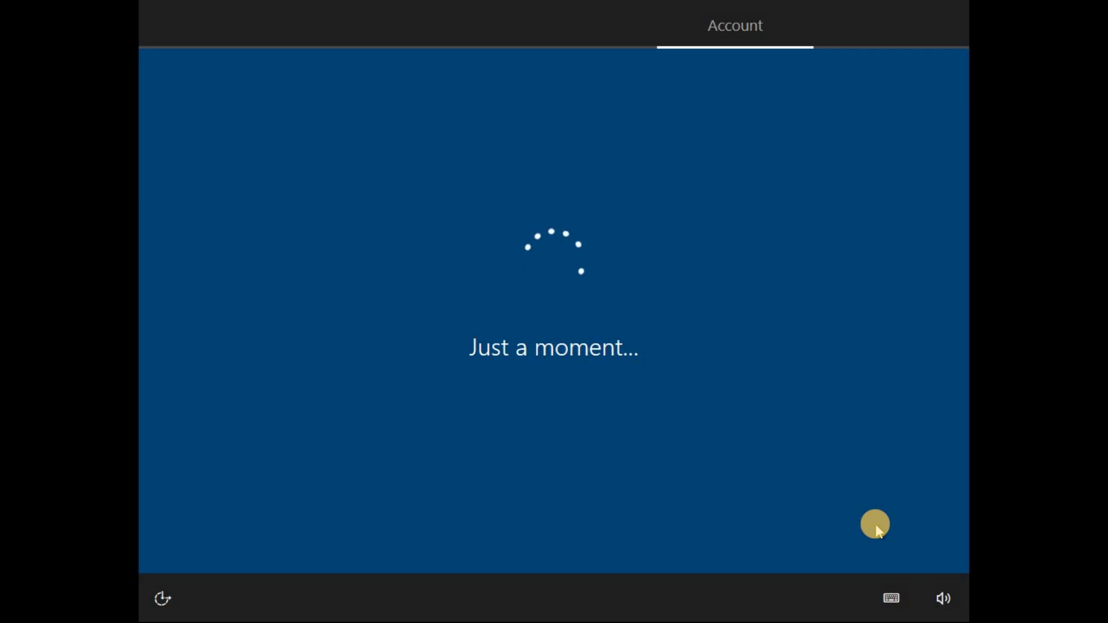
key("Tab")
type("1")
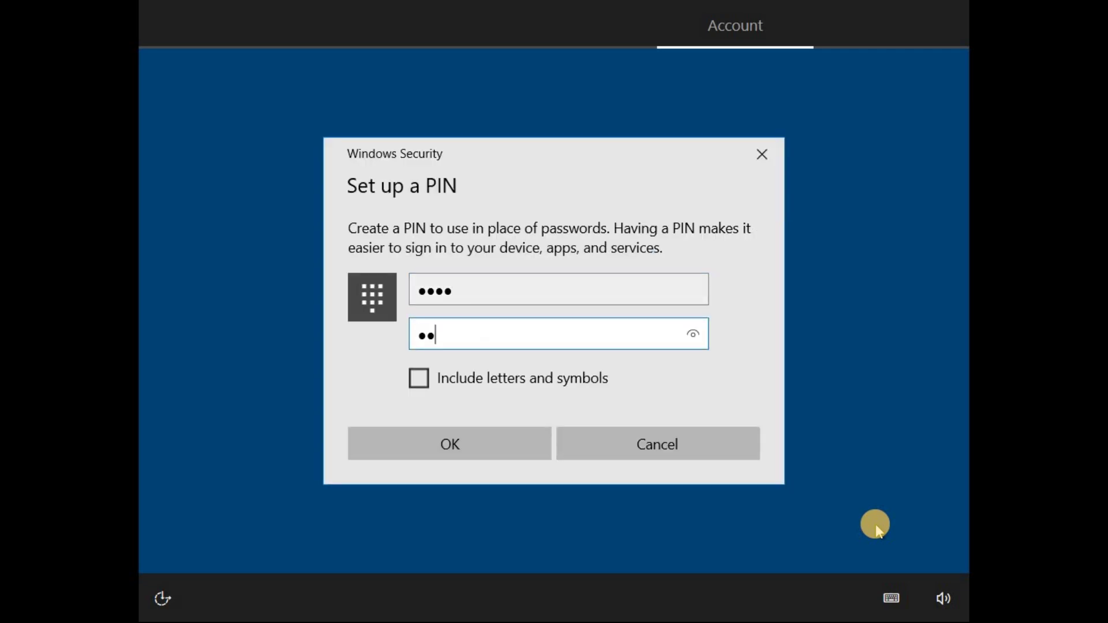
left_click(493, 450)
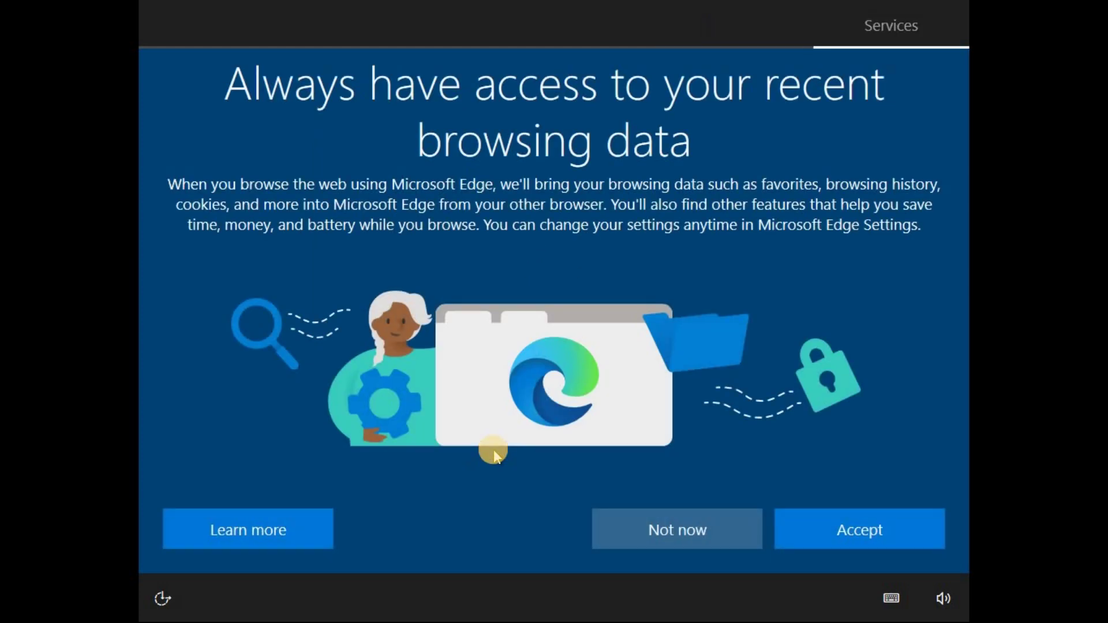
left_click(661, 528)
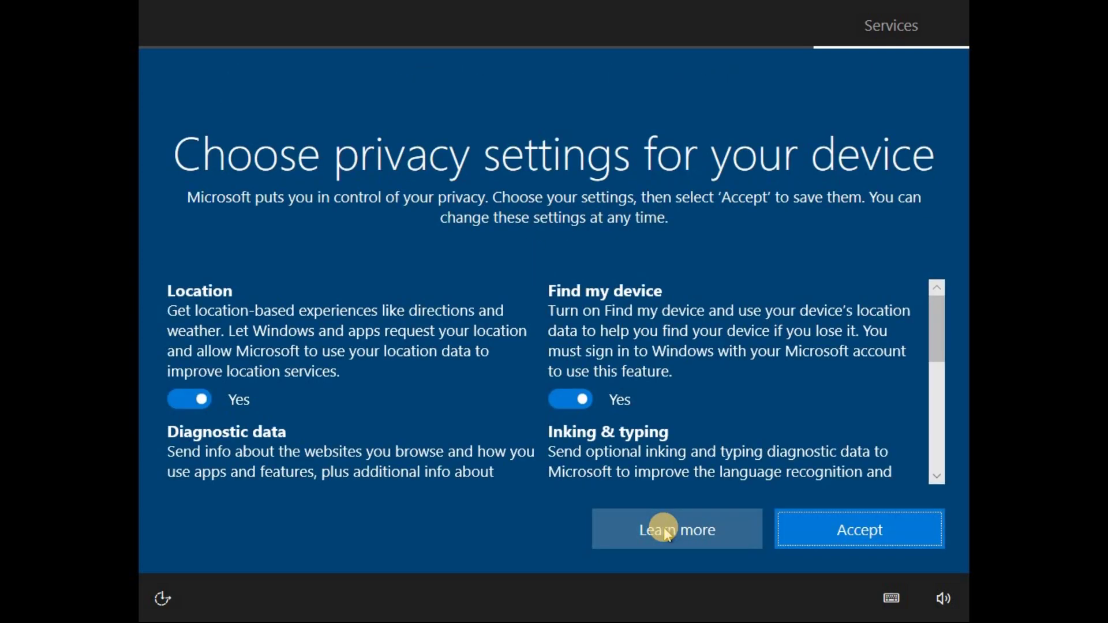
Step: Turn off location, Find my device and inking data sharing; set diagnostics to Required only
left_click(199, 404)
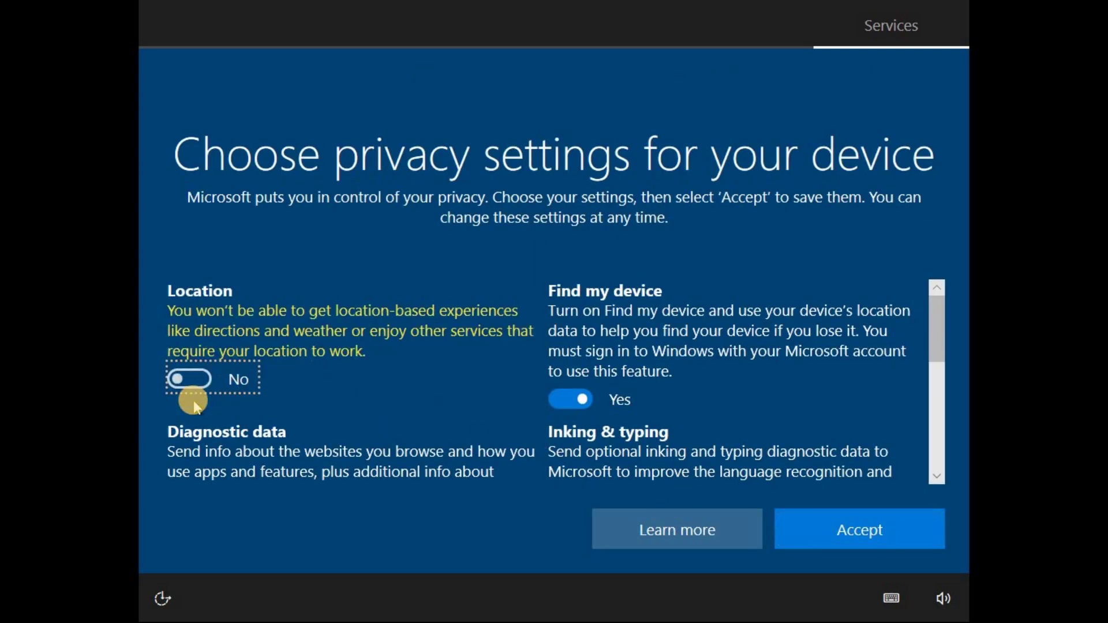
left_click(575, 398)
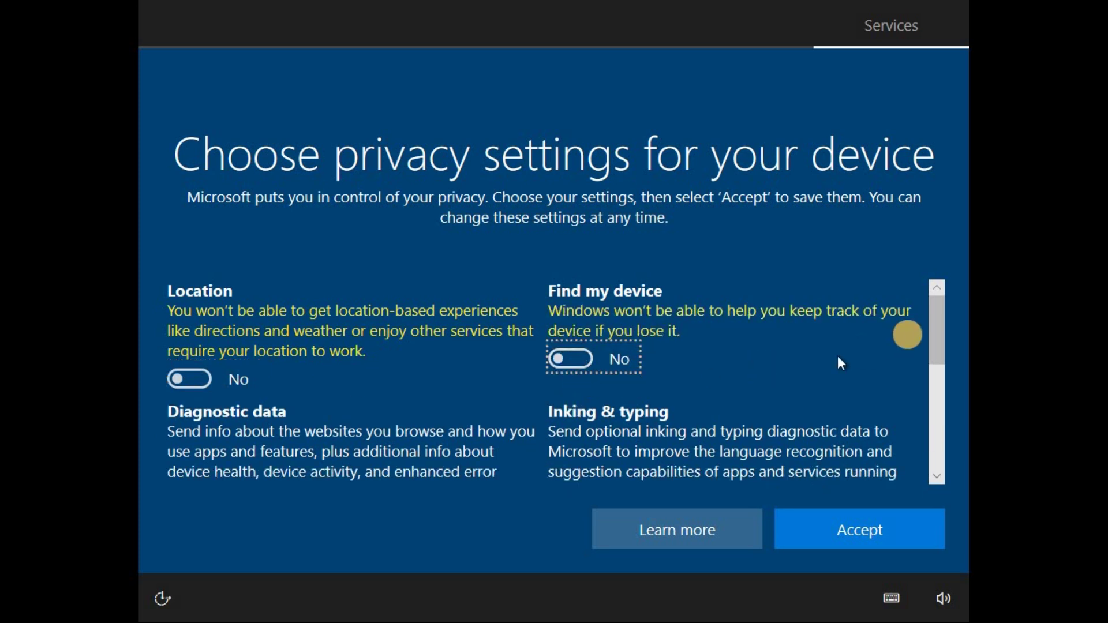
left_click_drag(933, 336, 938, 387)
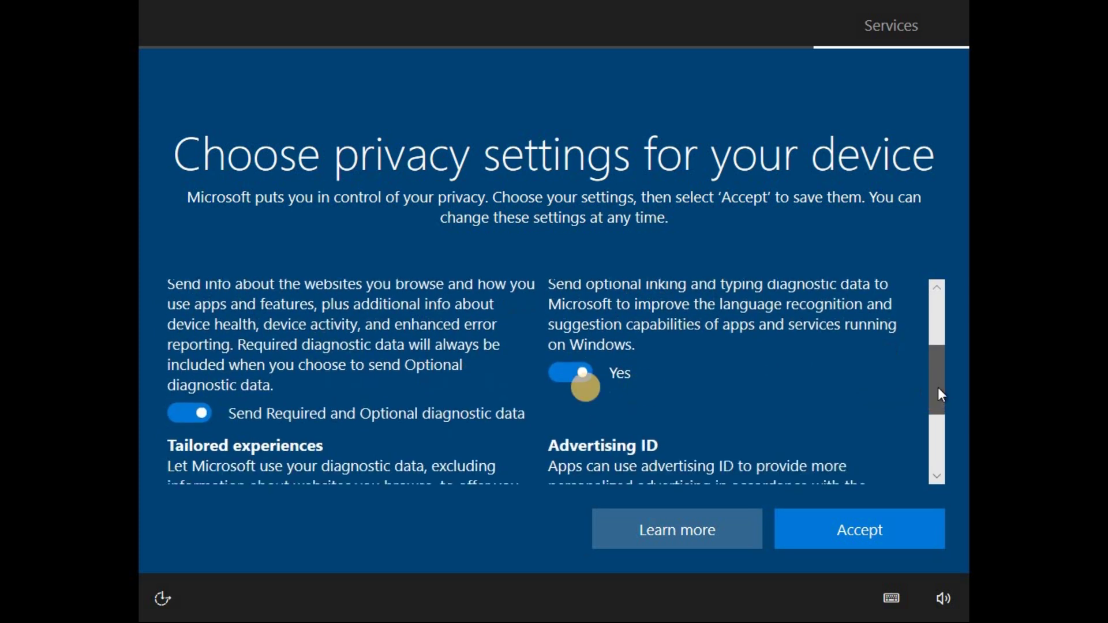
left_click(565, 374)
left_click(180, 412)
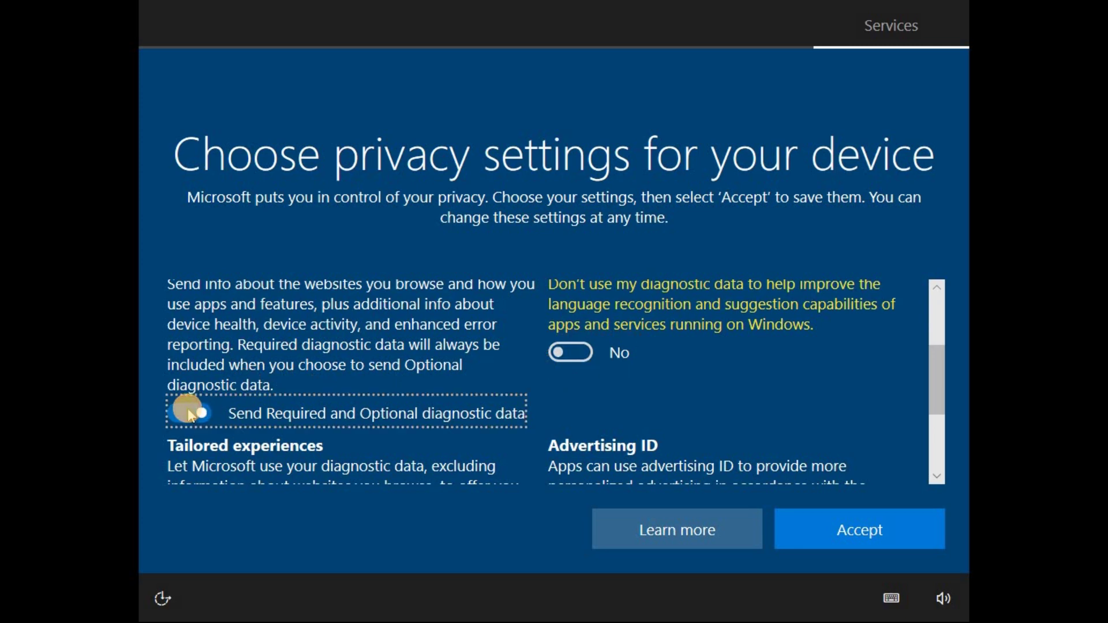
Step: Turn off the advertising ID and tailored experiences, then accept the privacy settings
left_click_drag(939, 381, 936, 462)
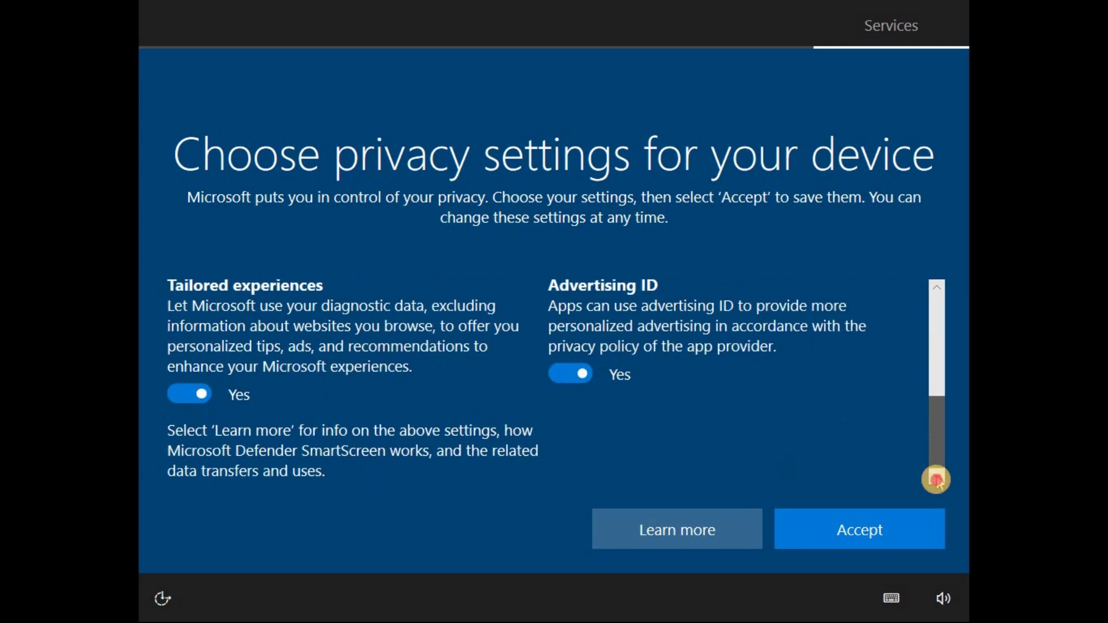
left_click(562, 374)
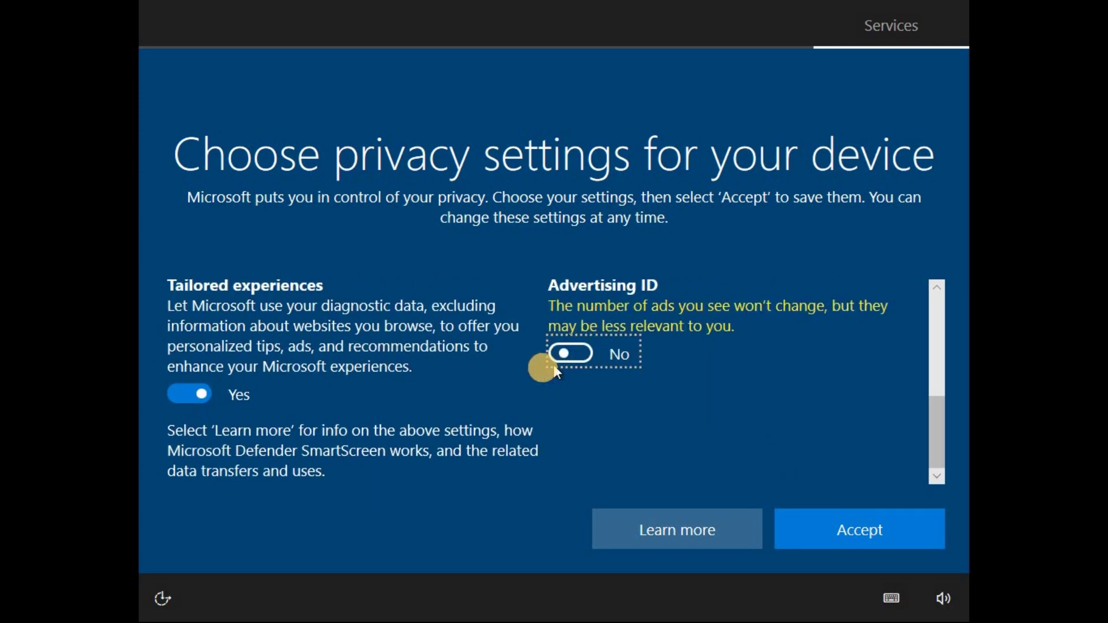
left_click(191, 393)
left_click(838, 526)
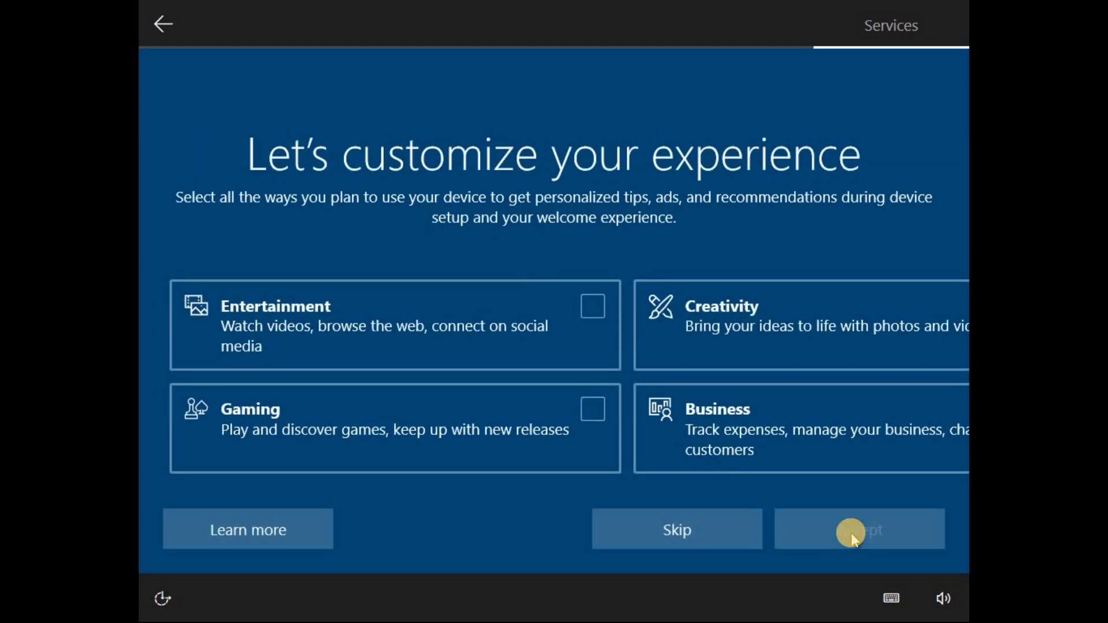
Step: Skip device-use personalization and decline the Android phone, Microsoft 365, cloud storage and PC Game Pass offers
left_click(730, 523)
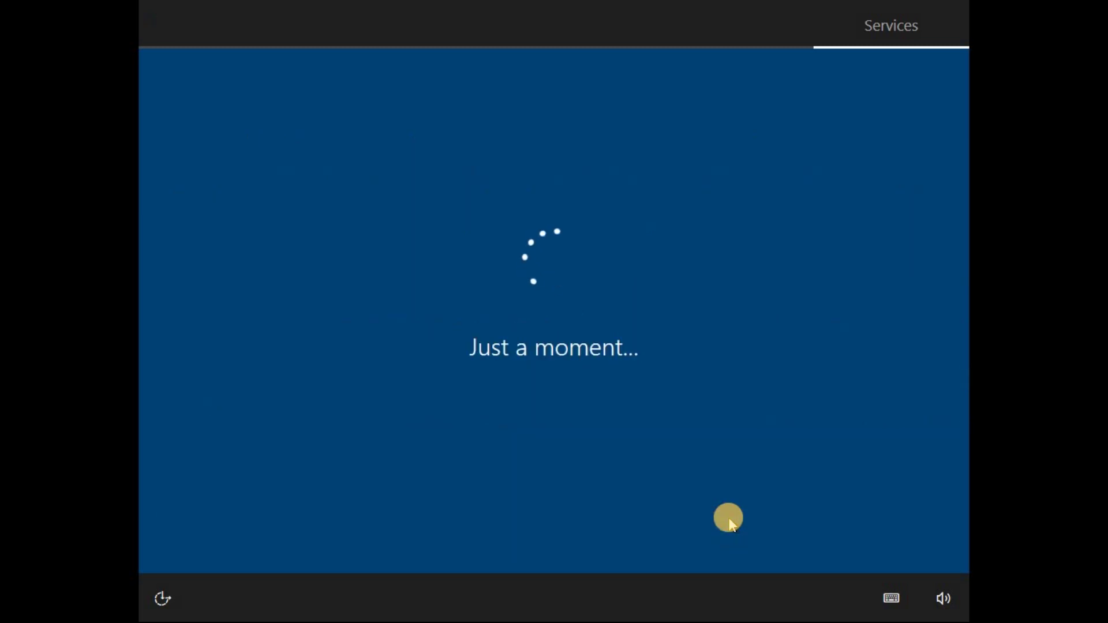
left_click(226, 537)
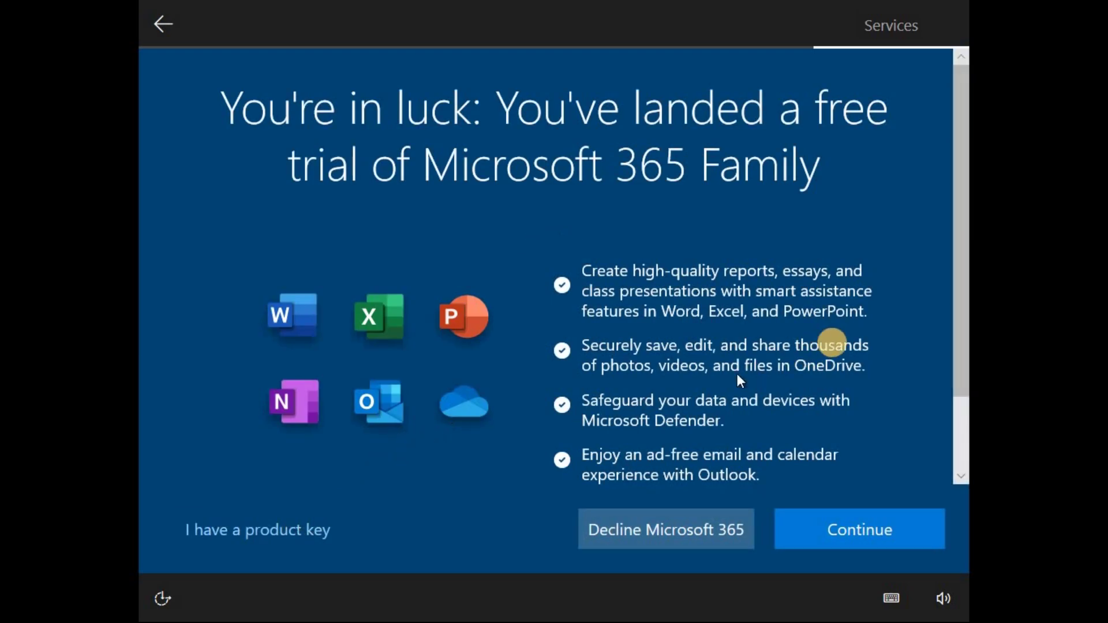
left_click_drag(958, 373, 964, 462)
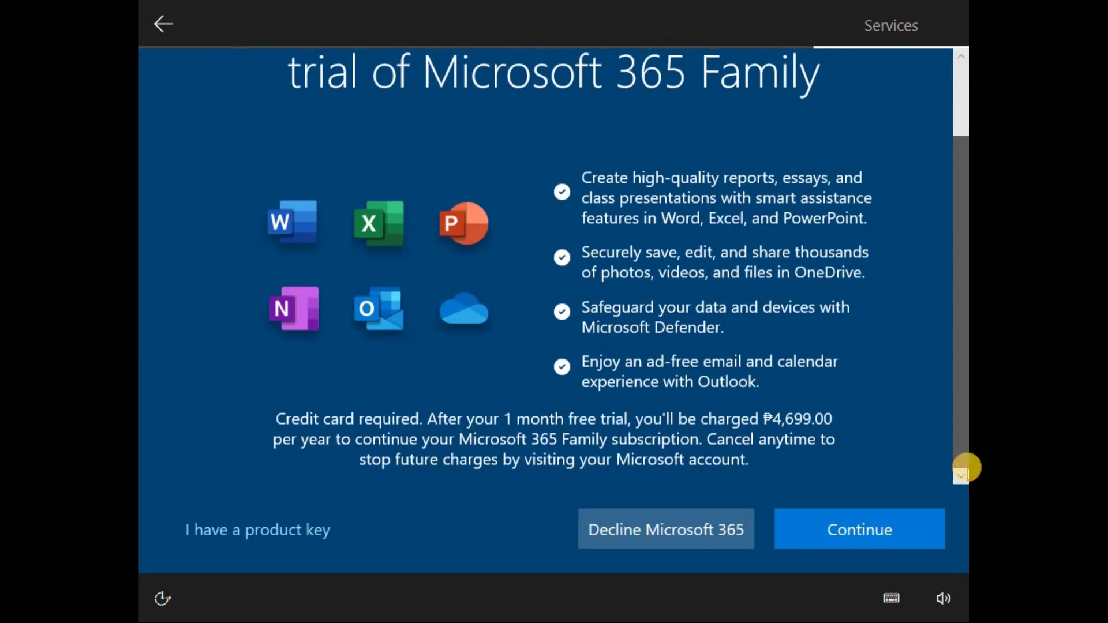
left_click(669, 528)
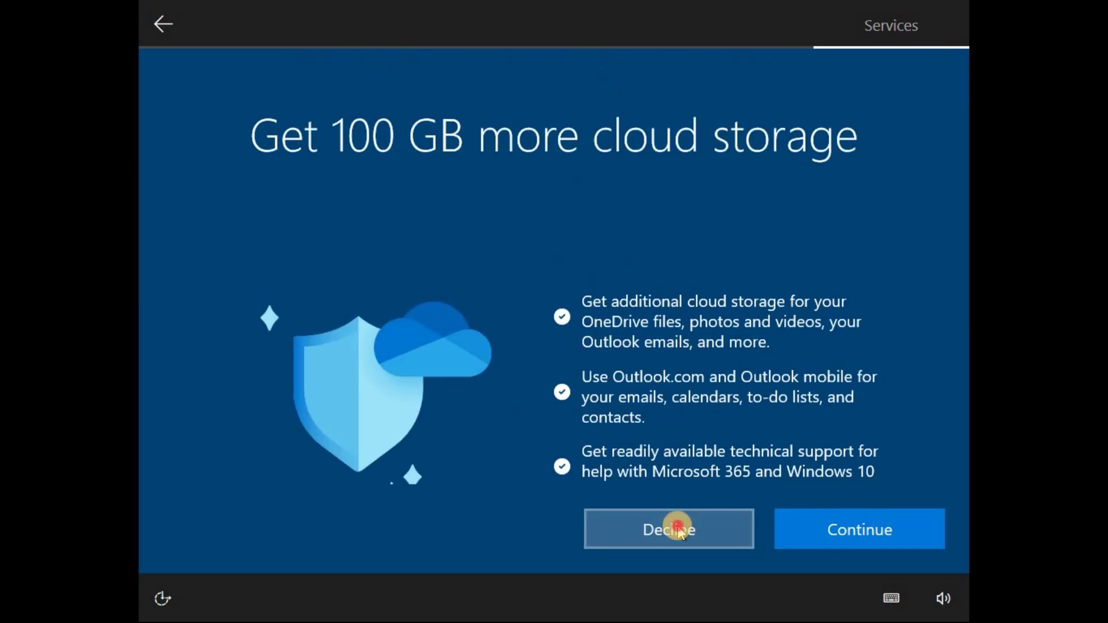
left_click(678, 529)
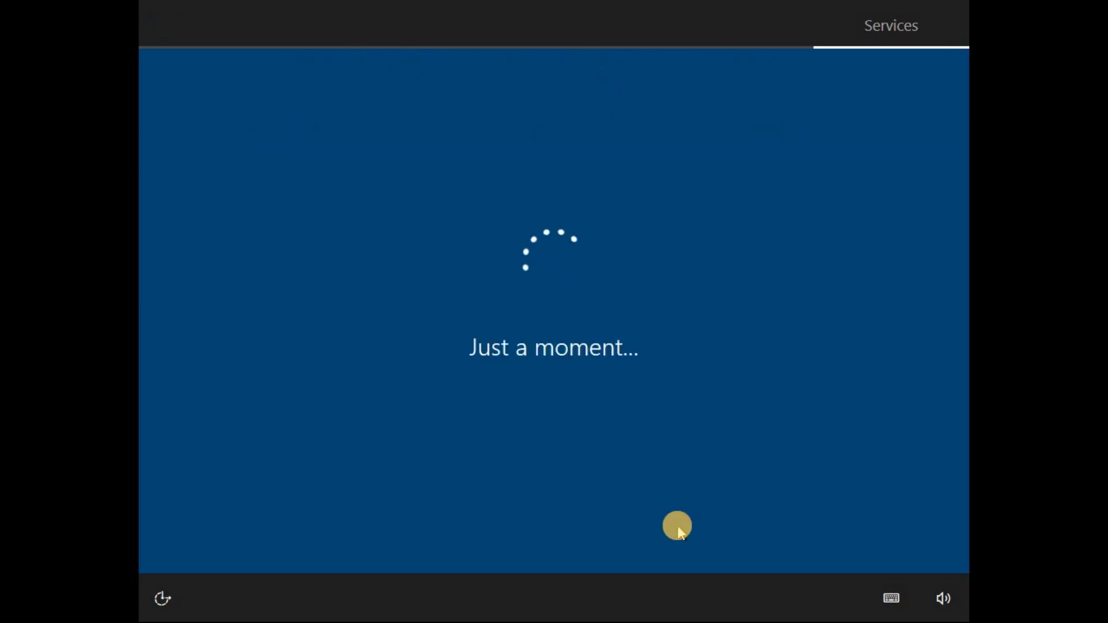
left_click(693, 543)
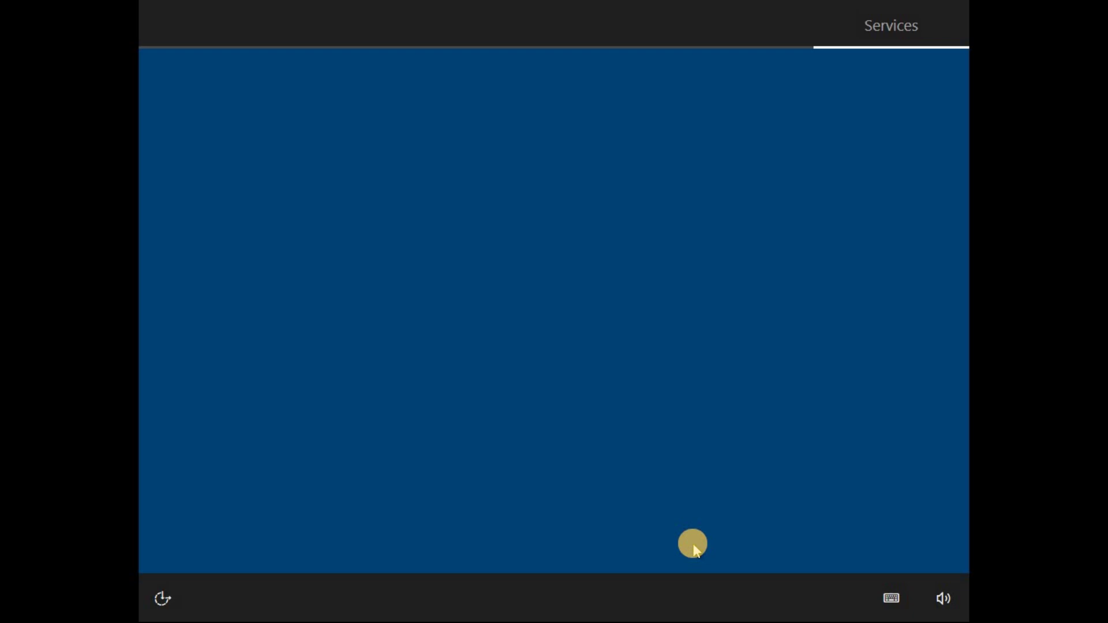